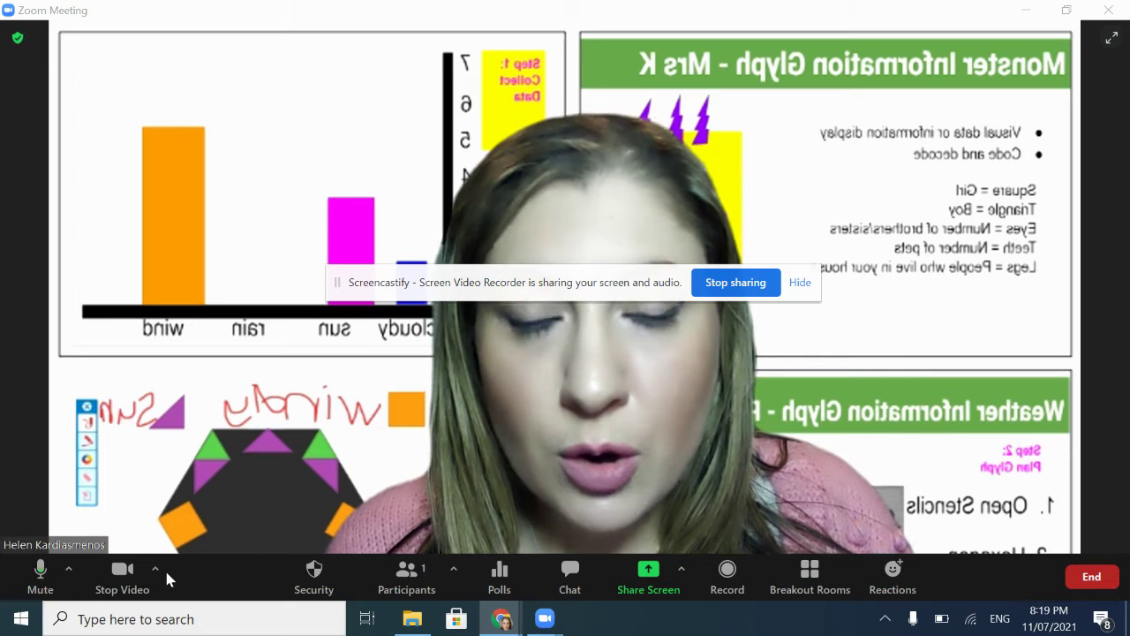
Step: Open the virtual background settings and set the background to None
left_click(156, 568)
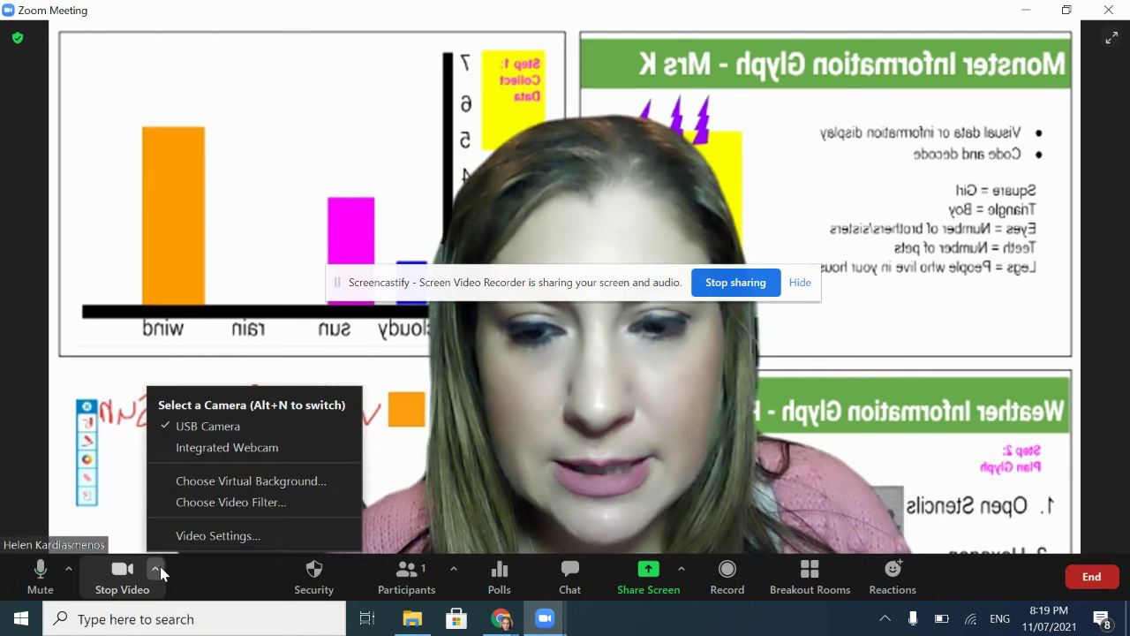
left_click(283, 484)
left_click(532, 380)
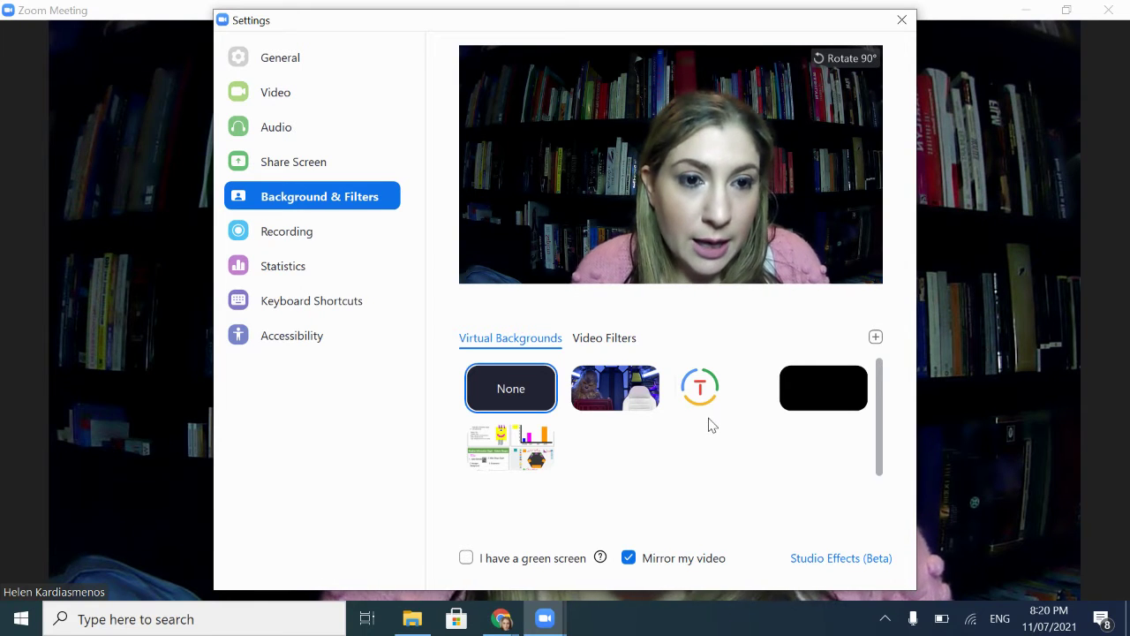
Step: Try the star wars 2 and colourful T logo backgrounds, turn off video mirroring, and switch to the black background
left_click(616, 402)
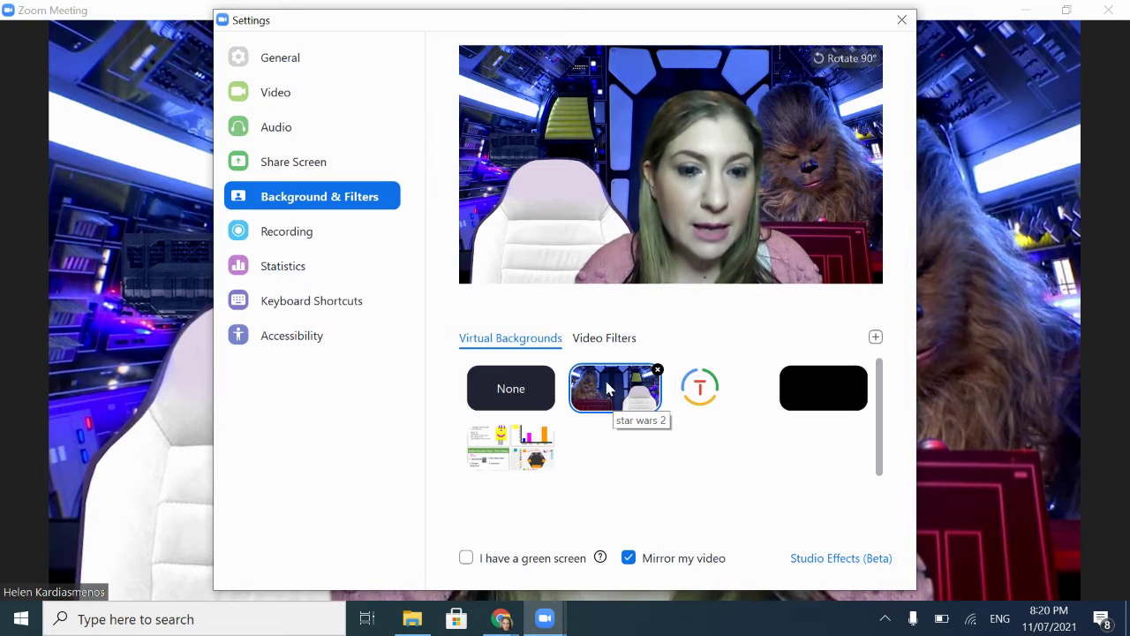
left_click(705, 389)
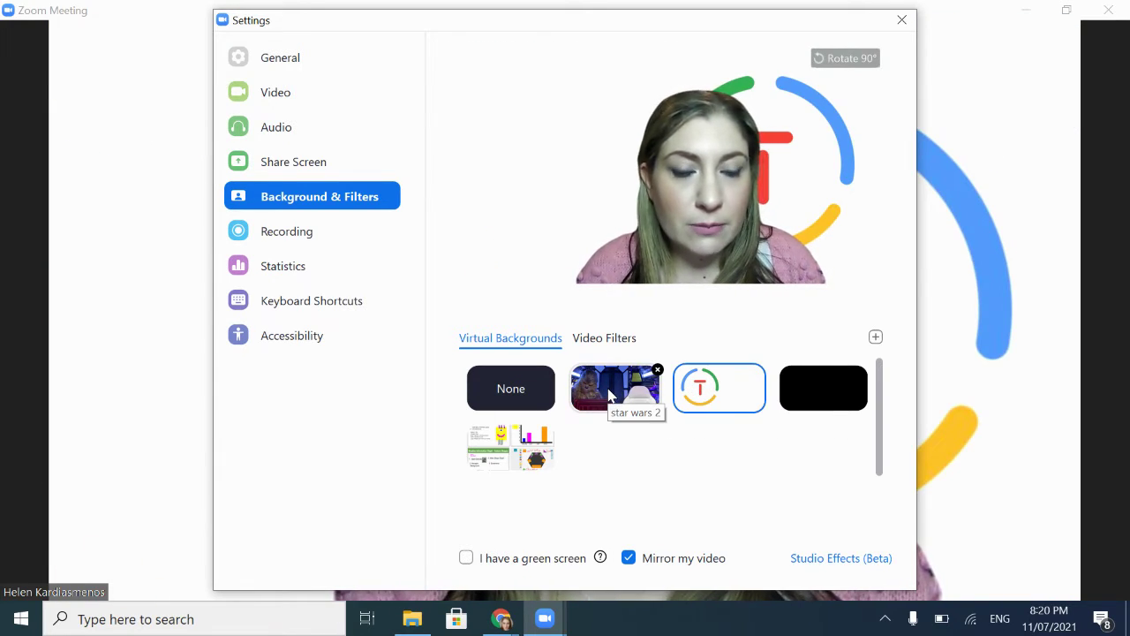
left_click(627, 557)
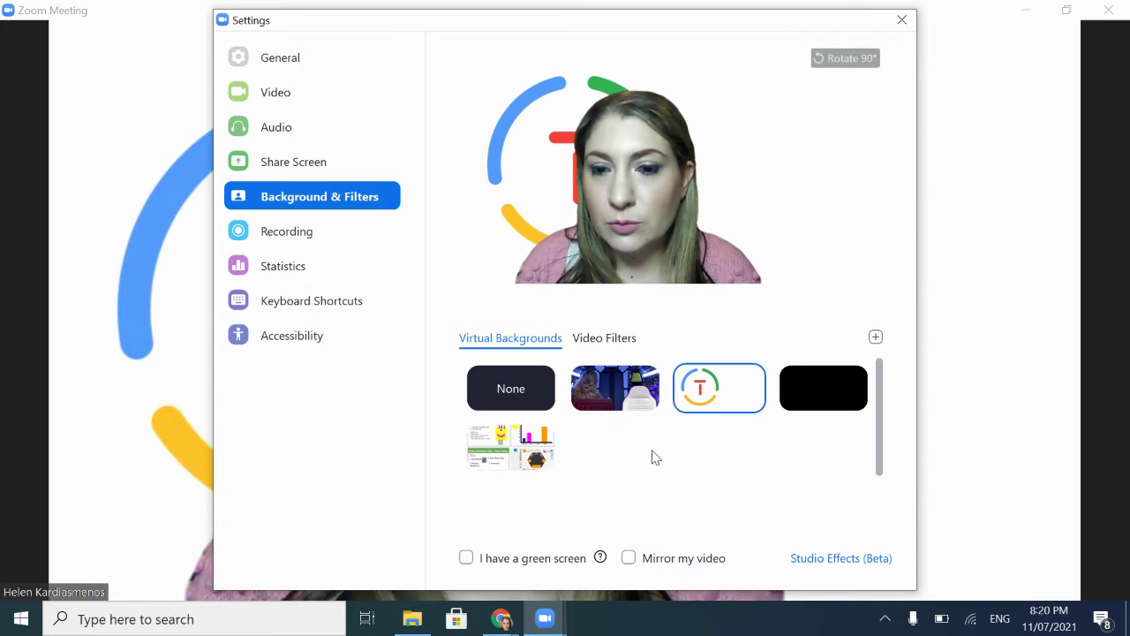
left_click(839, 393)
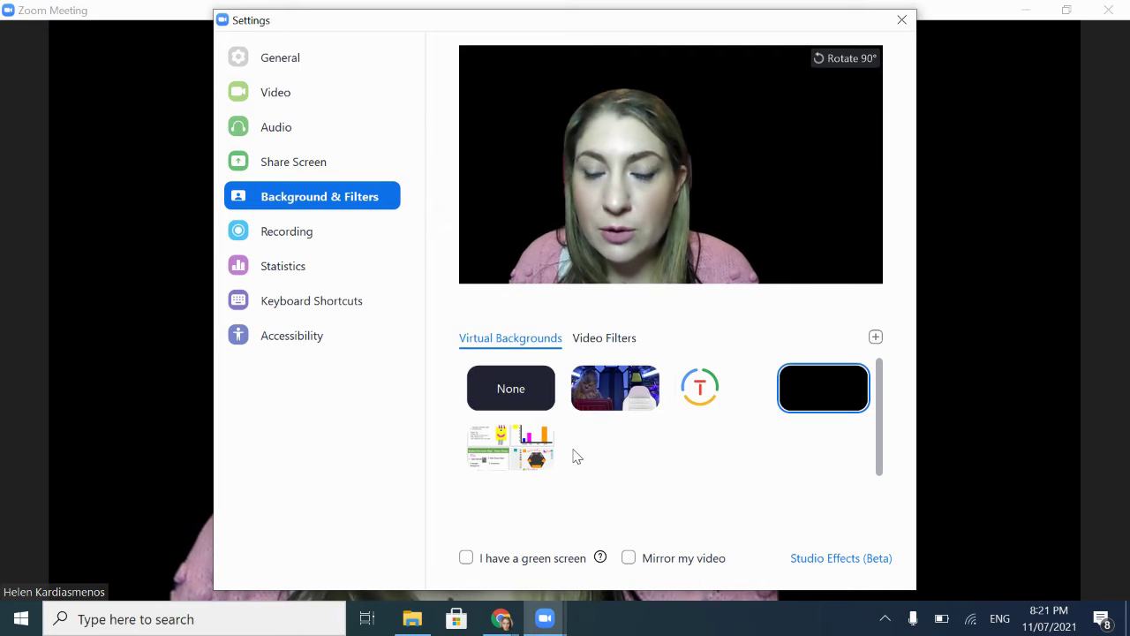
Step: Add the Popular image from the Downloads folder as a virtual background
left_click(875, 338)
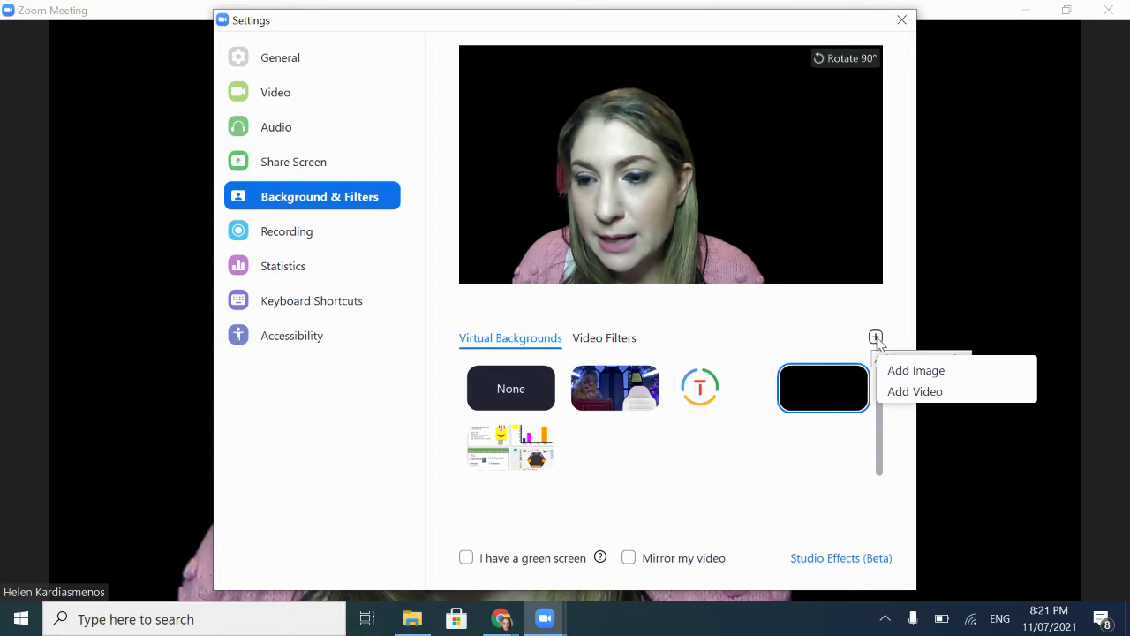
left_click(921, 372)
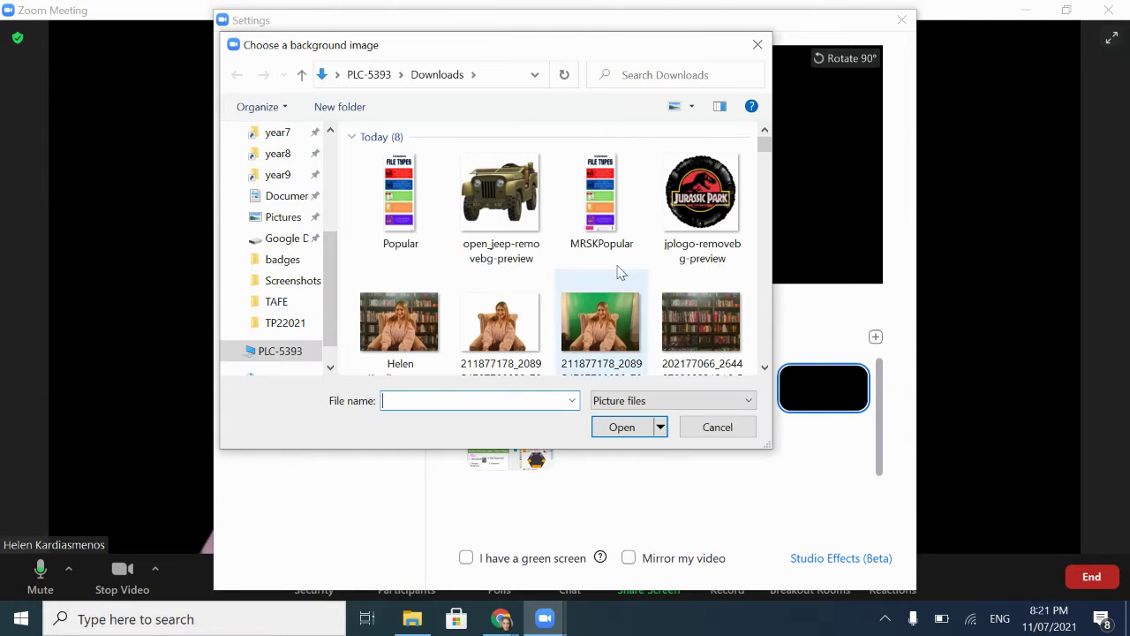
scroll(453, 165, "down", 1)
scroll(453, 166, "down", 4)
scroll(393, 202, "up", 5)
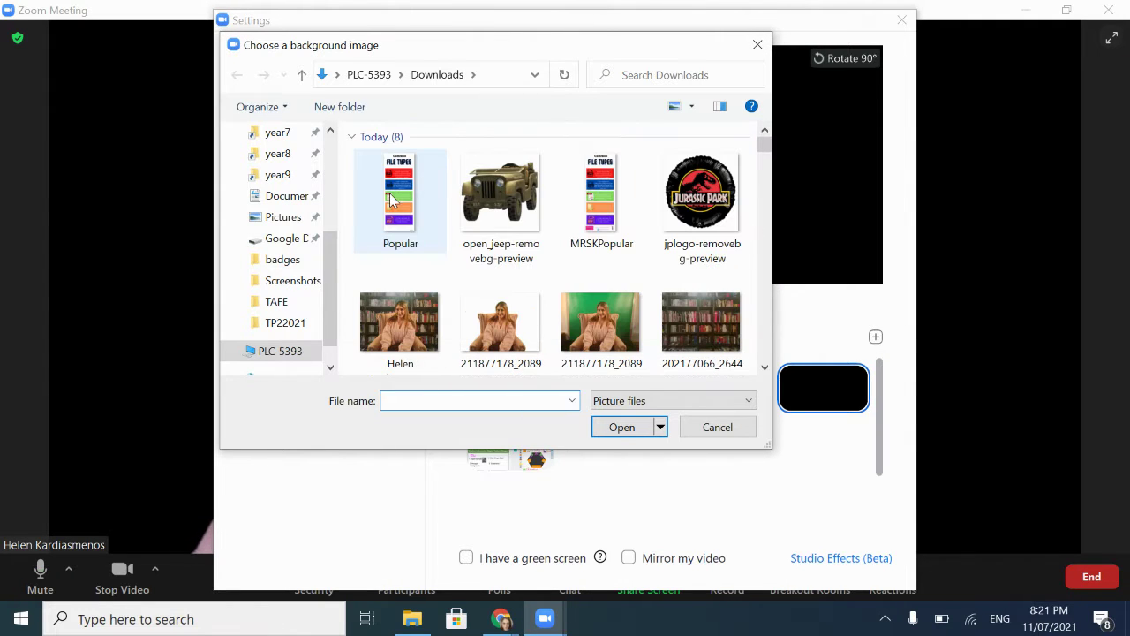
scroll(661, 255, "down", 8)
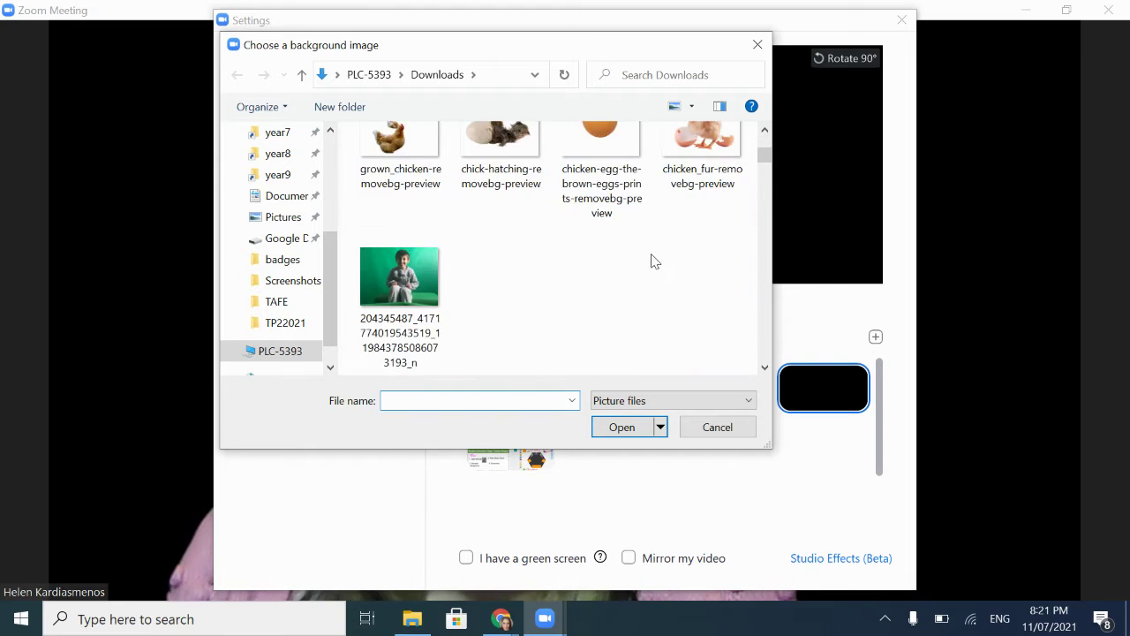
scroll(650, 264, "down", 6)
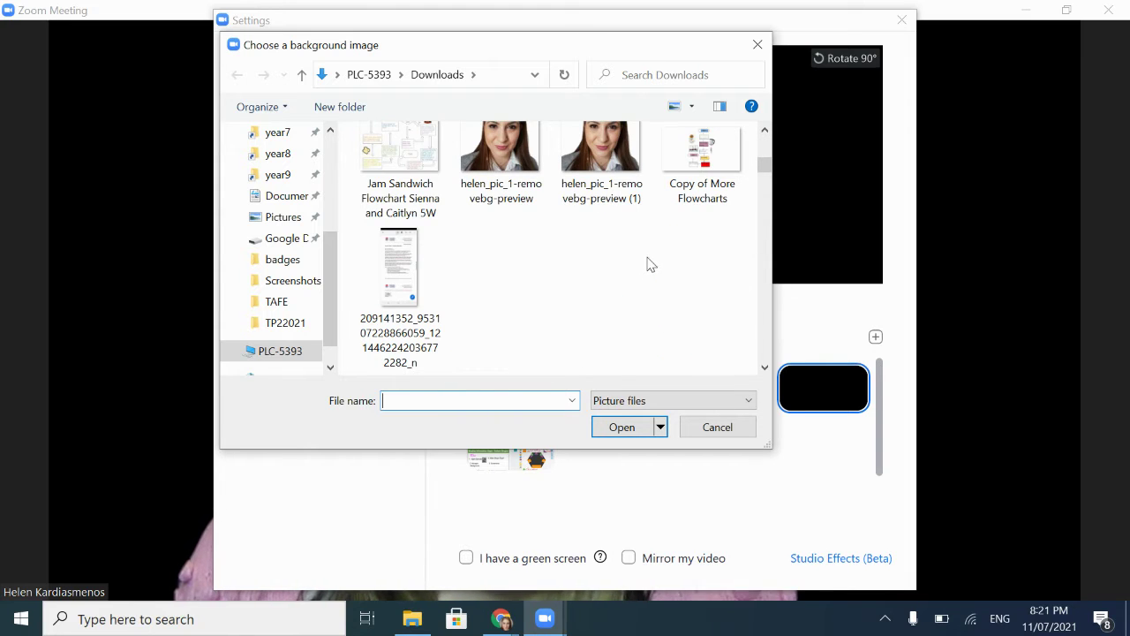
scroll(650, 265, "up", 10)
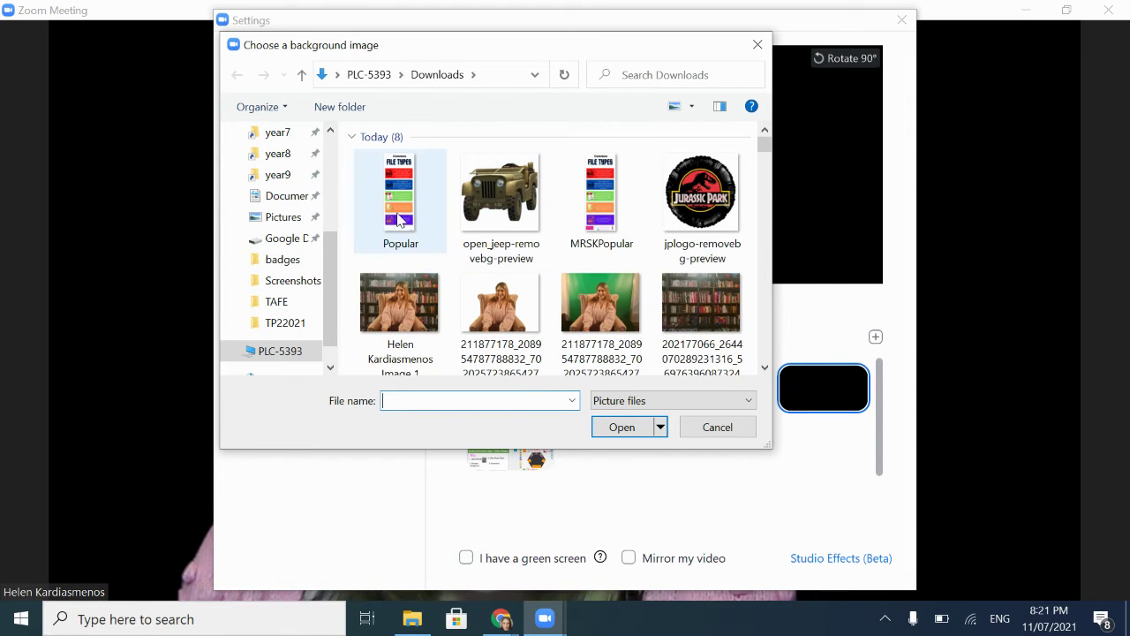
left_click(398, 220)
left_click(622, 428)
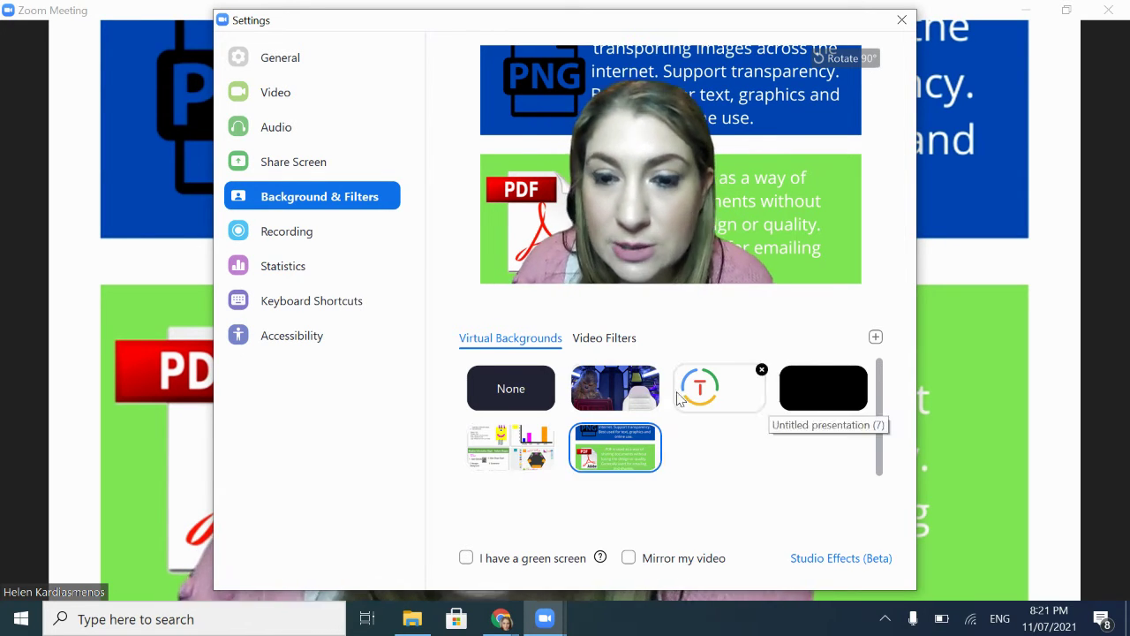
Step: Alternate the background between star wars 2 and monster information glph yr 1, finishing on the monster glyph image
left_click(601, 384)
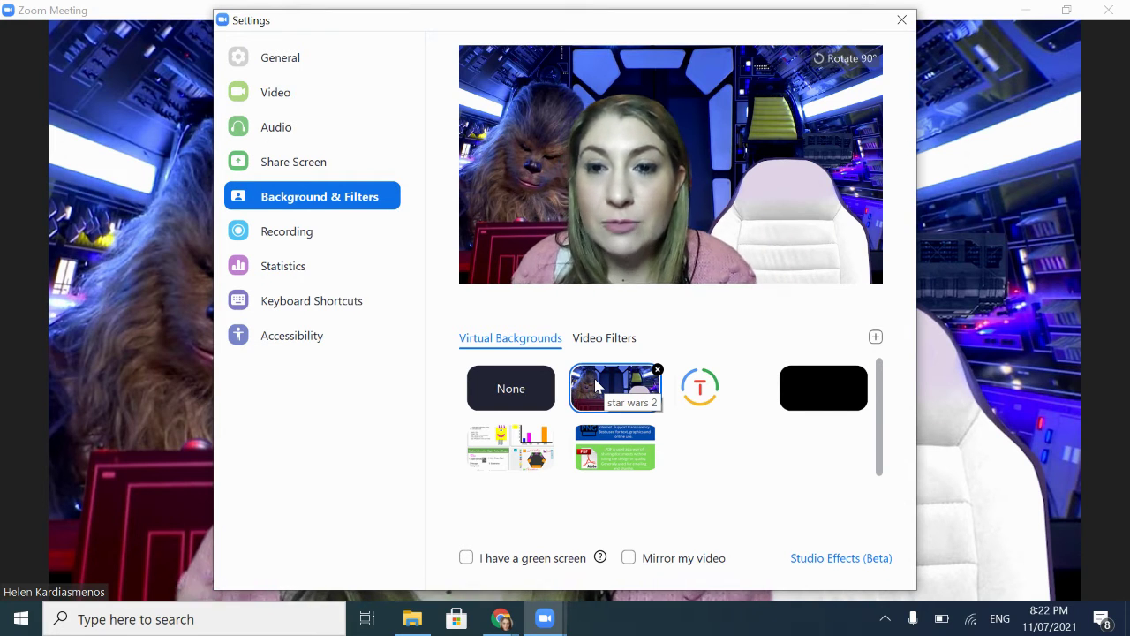
left_click(500, 466)
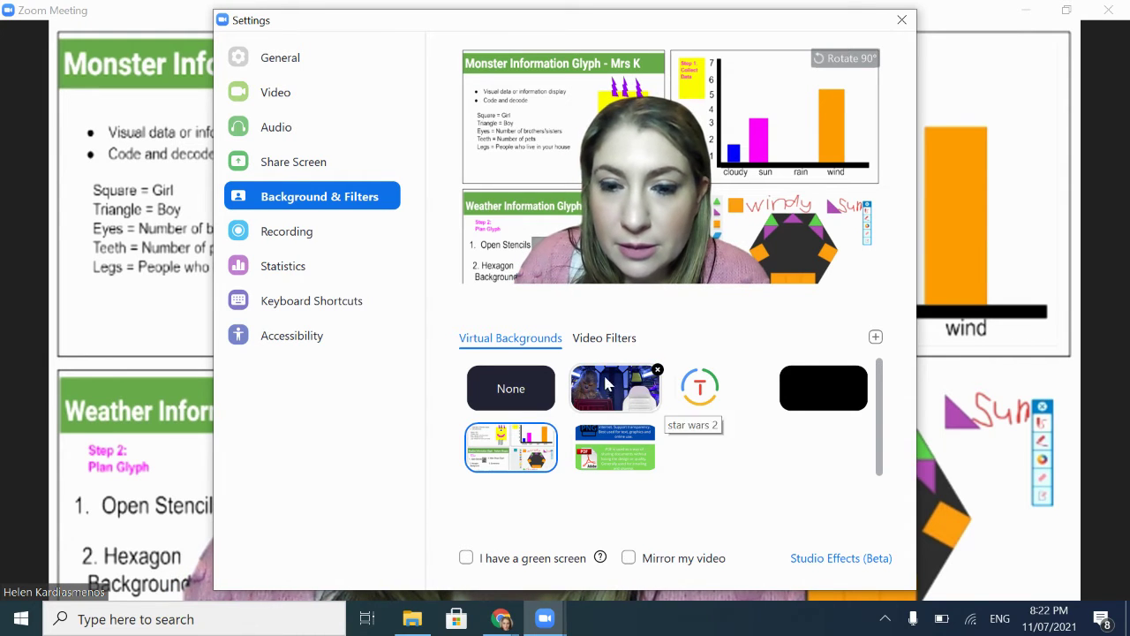
left_click(607, 401)
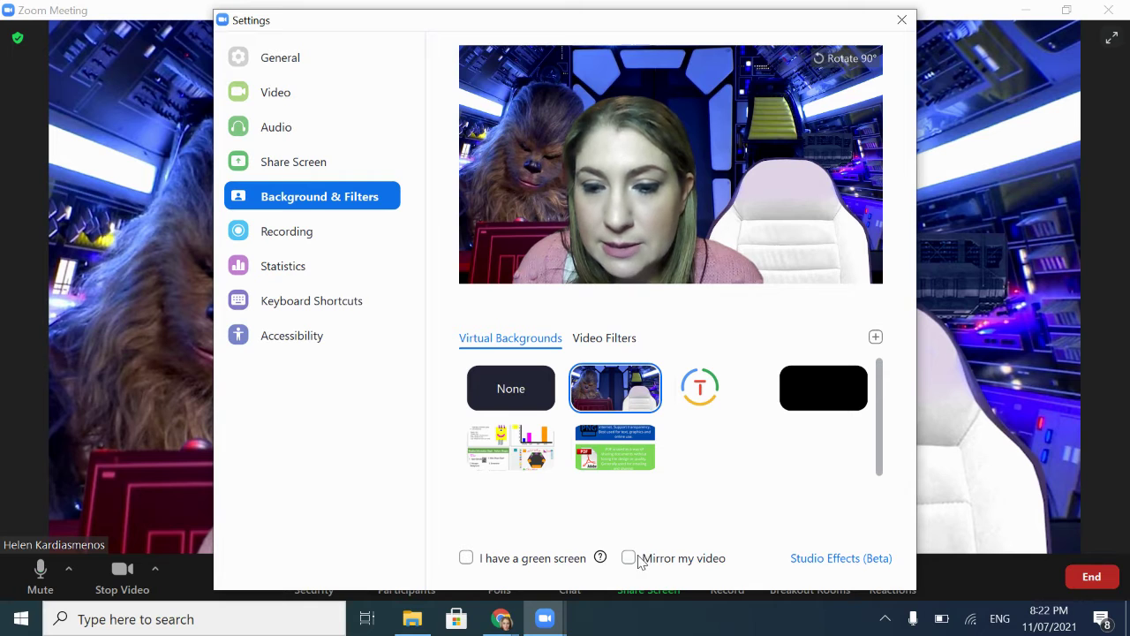
left_click(511, 447)
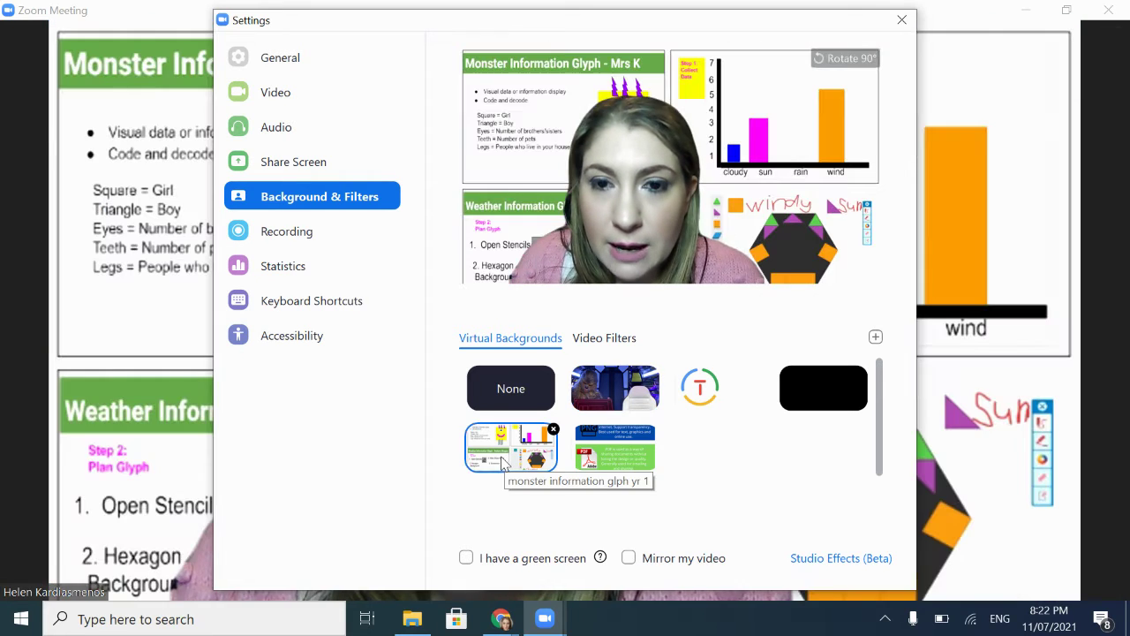
Step: Compare mirrored and unmirrored video on the monster glyph and star wars 2 backgrounds, finishing on the glyph with mirroring on
left_click(628, 559)
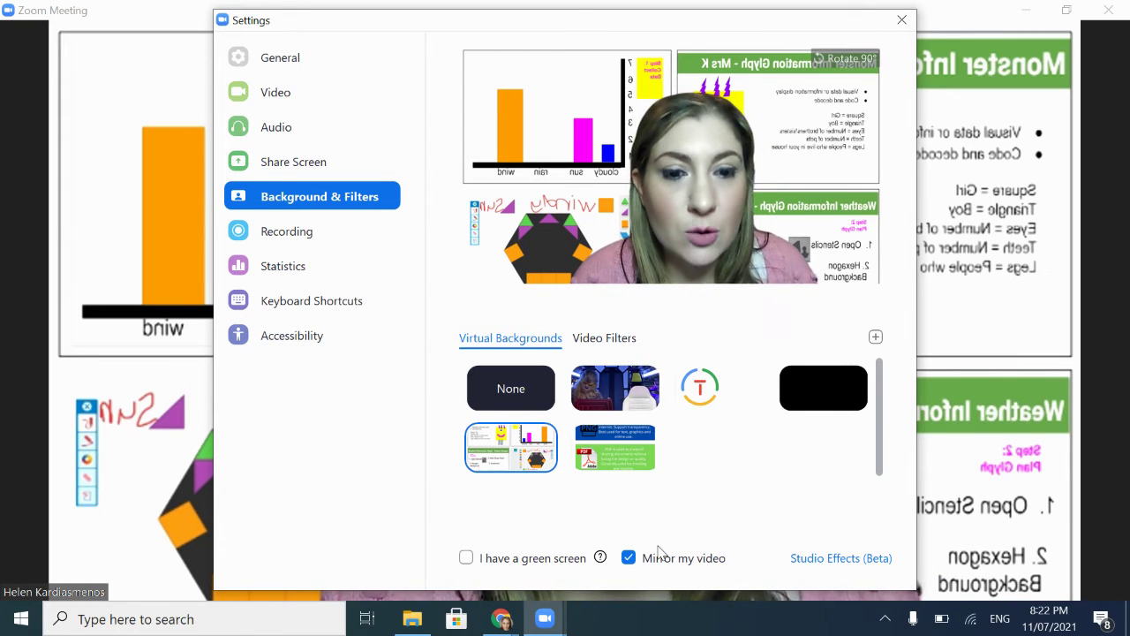
left_click(628, 559)
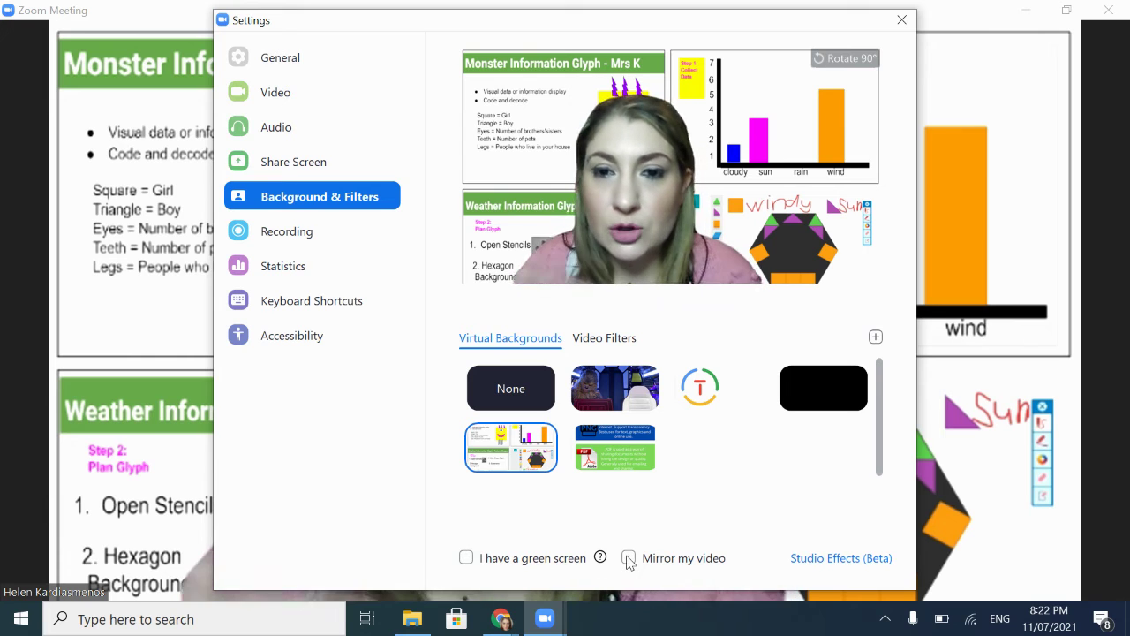
left_click(623, 396)
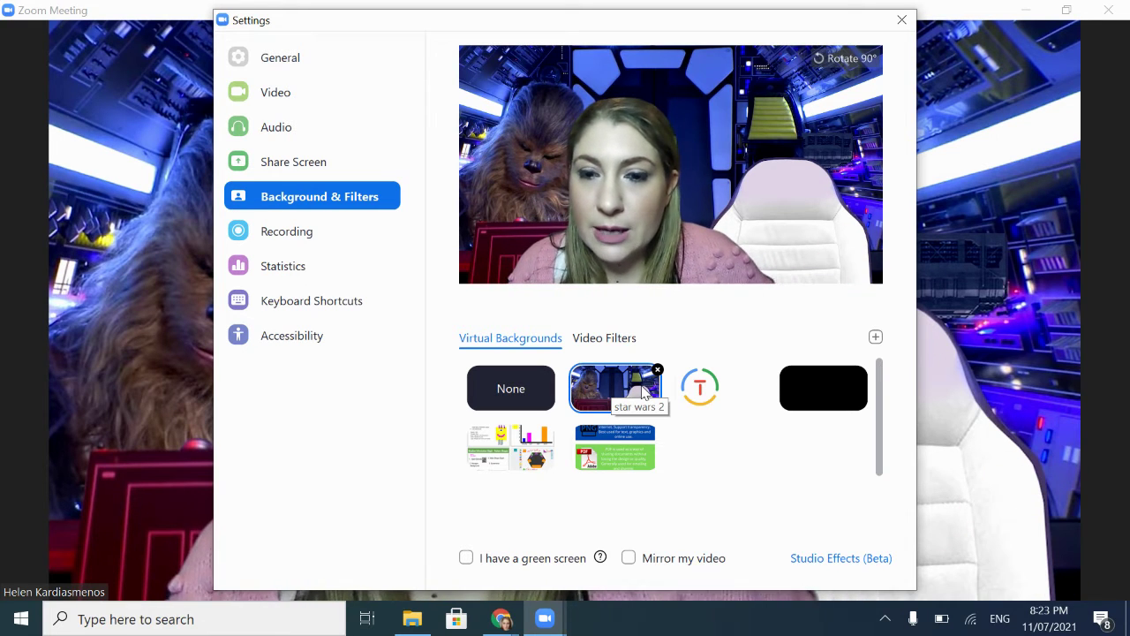
left_click(630, 559)
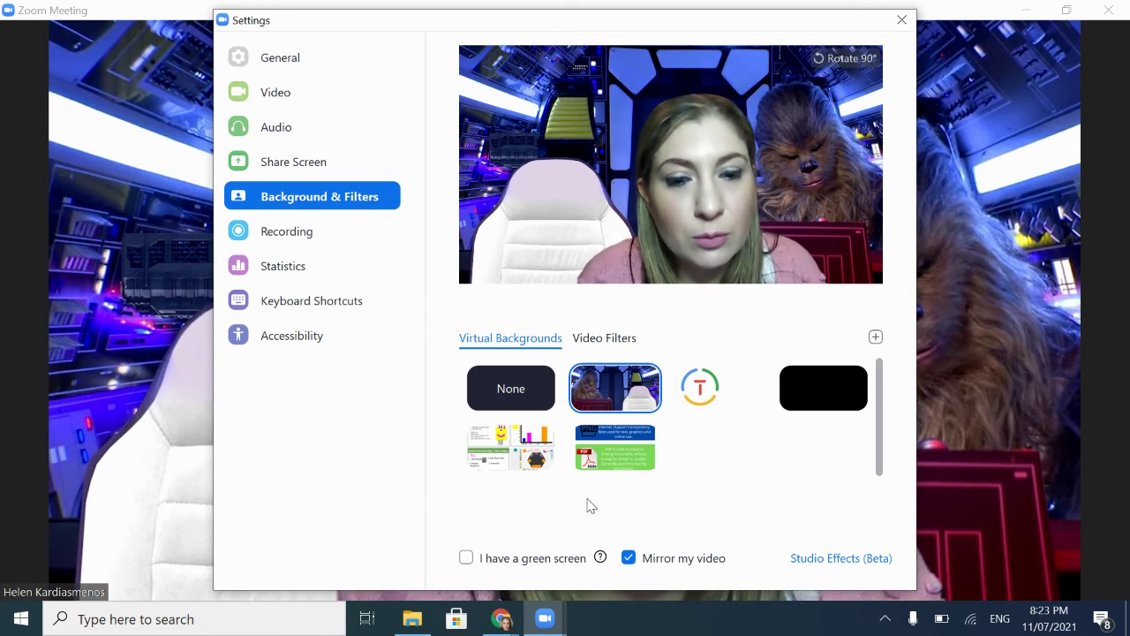
left_click(486, 456)
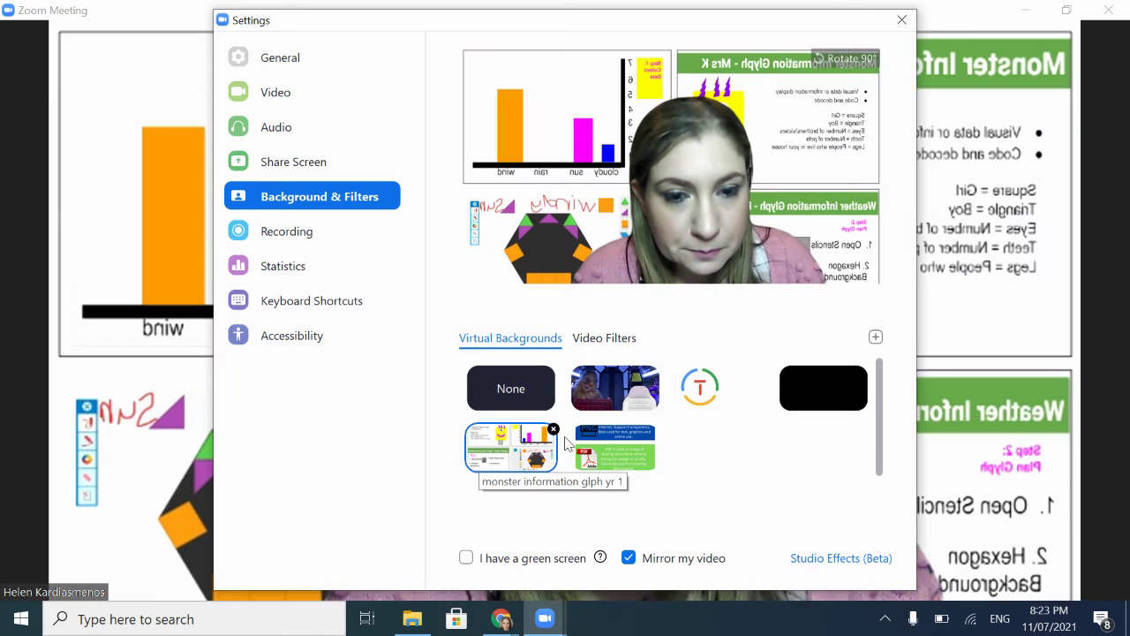
Step: Remove the monster glyph virtual background by choosing None
left_click(605, 344)
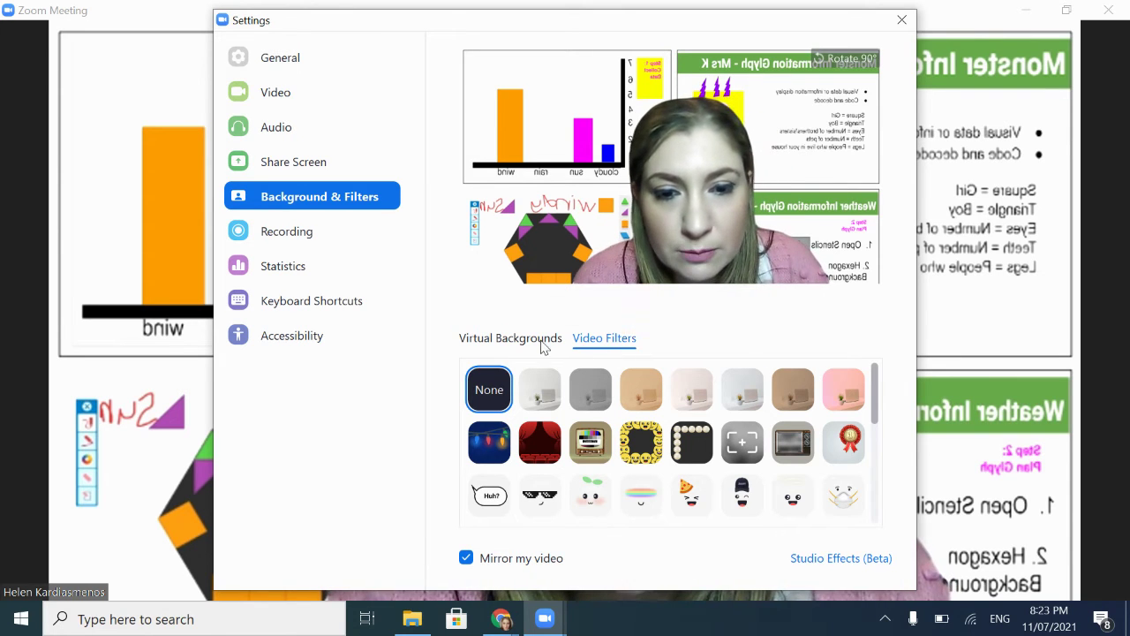
left_click(510, 338)
left_click(490, 389)
Step: Try the Lights, Boost, red theatre curtain and yellow emoji frame video filters
left_click(605, 341)
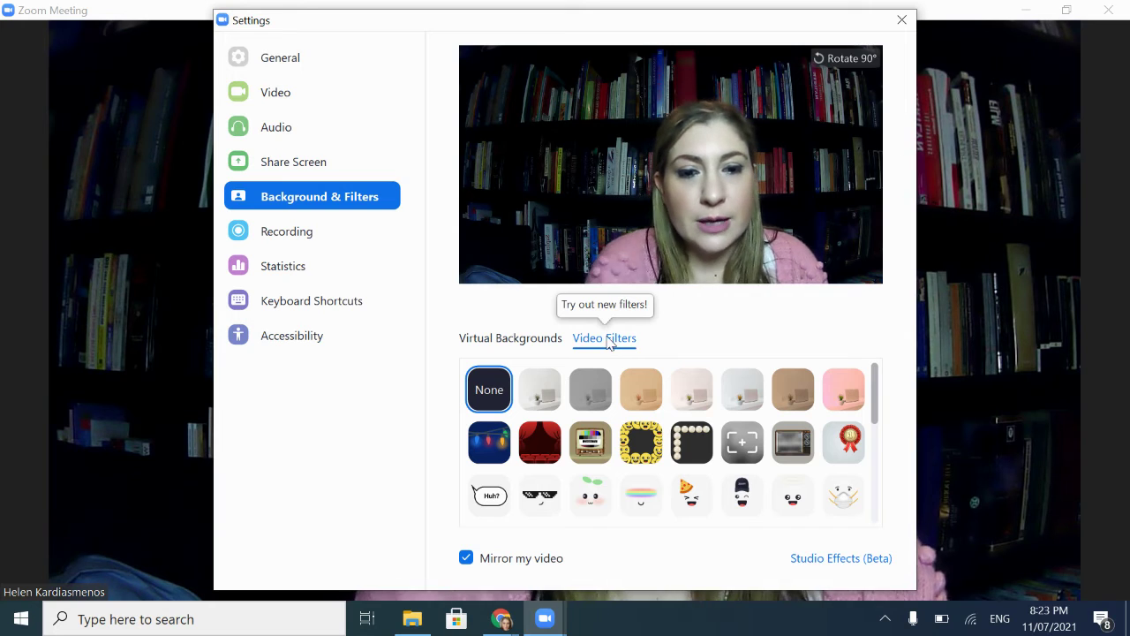
left_click(494, 450)
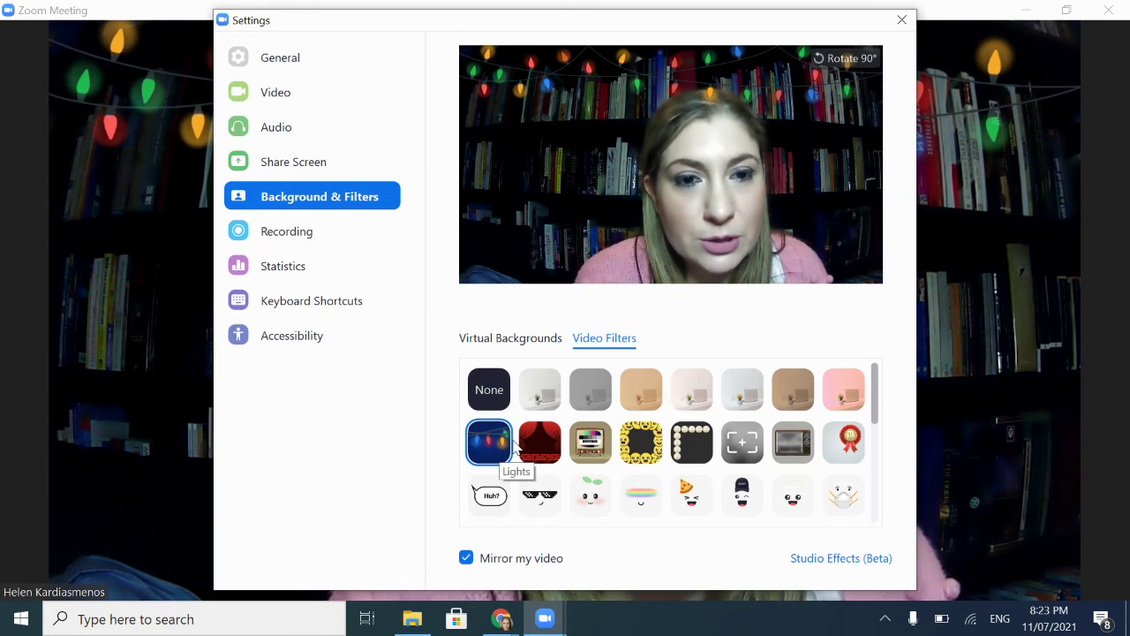
left_click(536, 404)
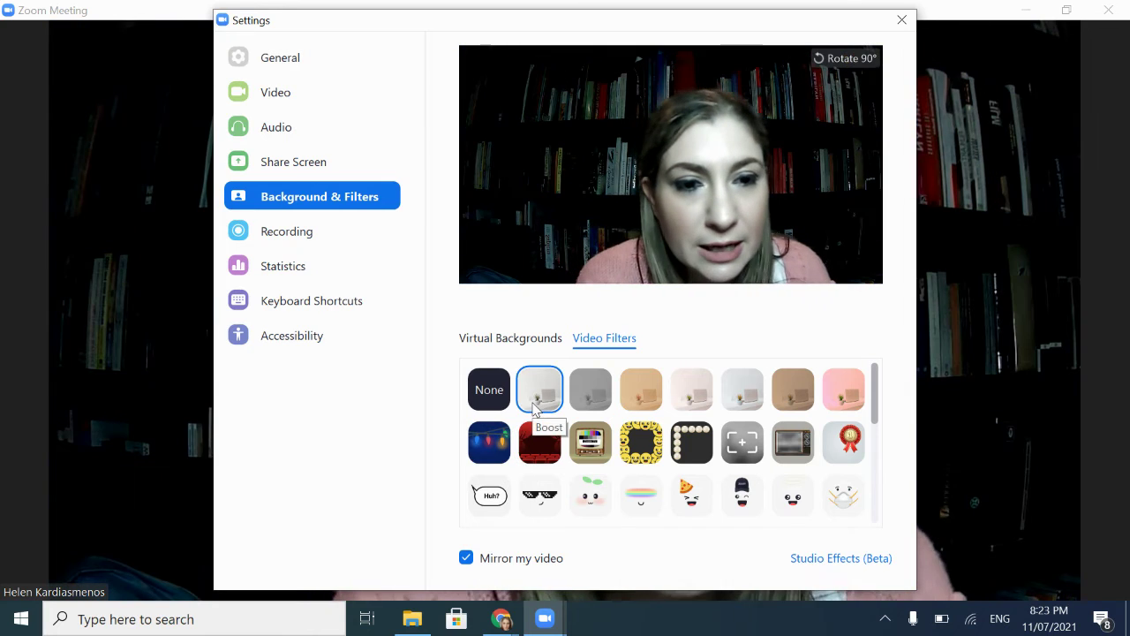
left_click(539, 439)
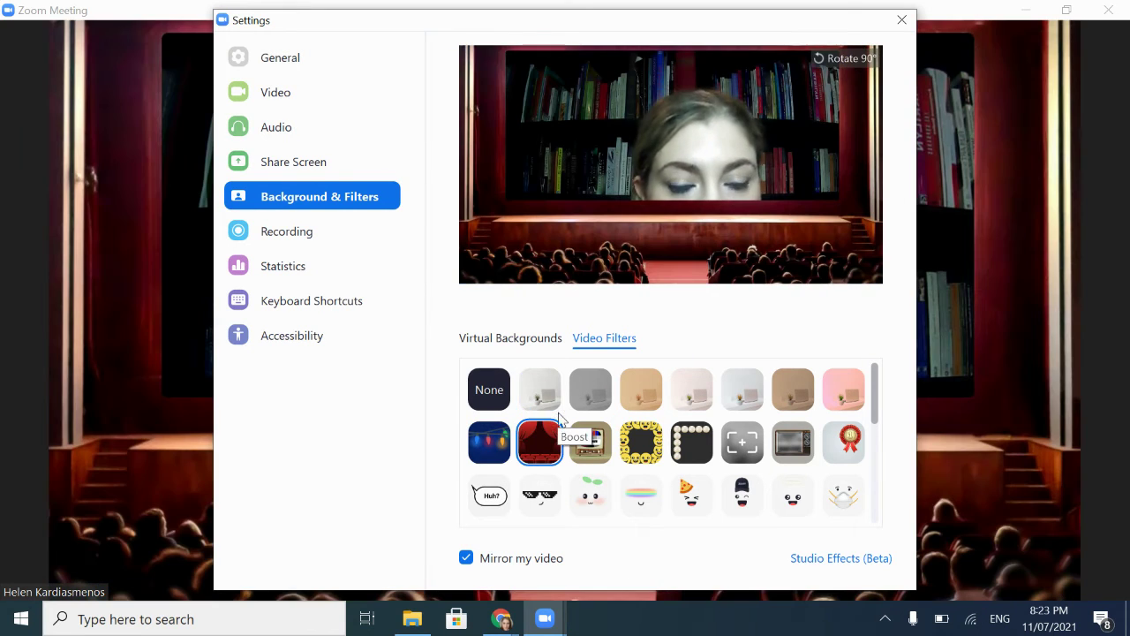
left_click(640, 445)
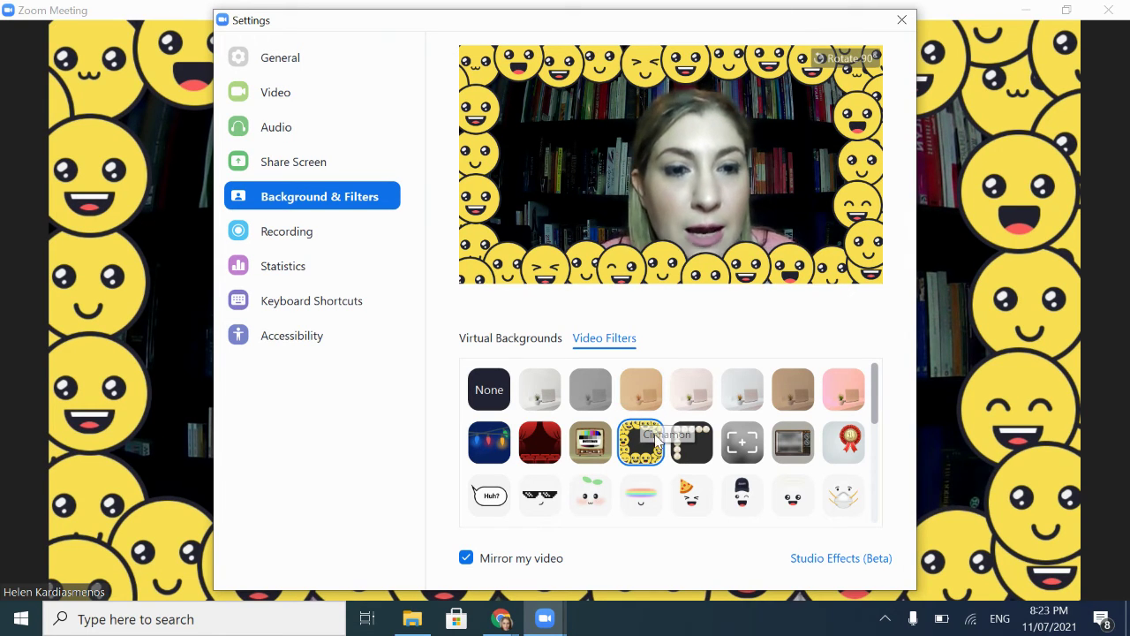
Step: Try the Pizza Party Hat and Scrapbook video filters, and reset the filter to None
scroll(682, 446, "down", 2)
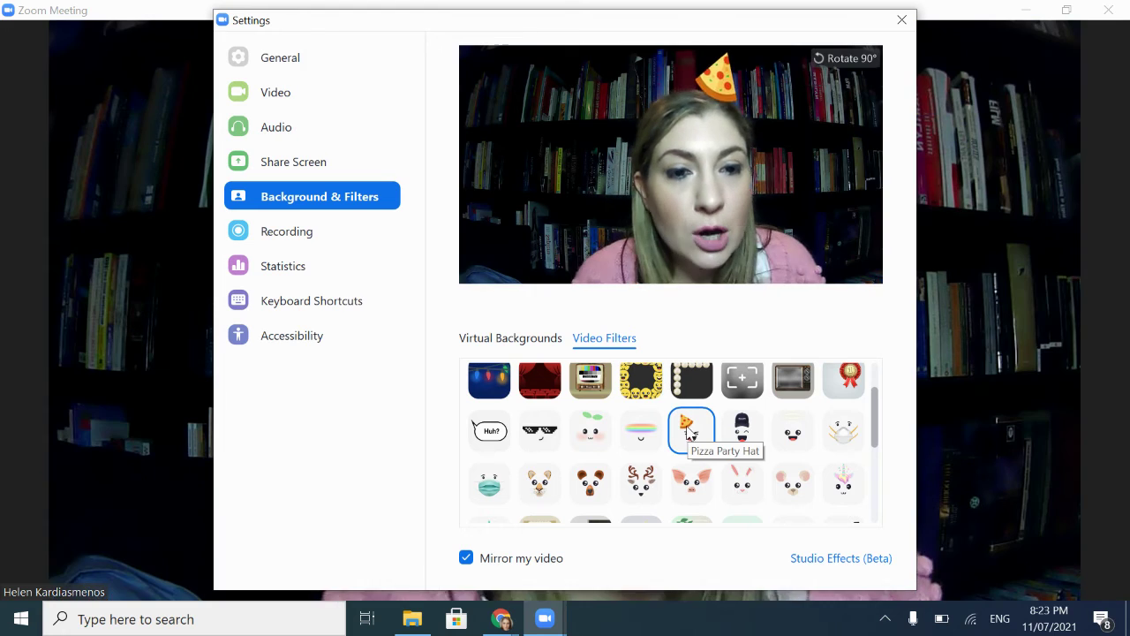
left_click(692, 431)
scroll(695, 422, "down", 2)
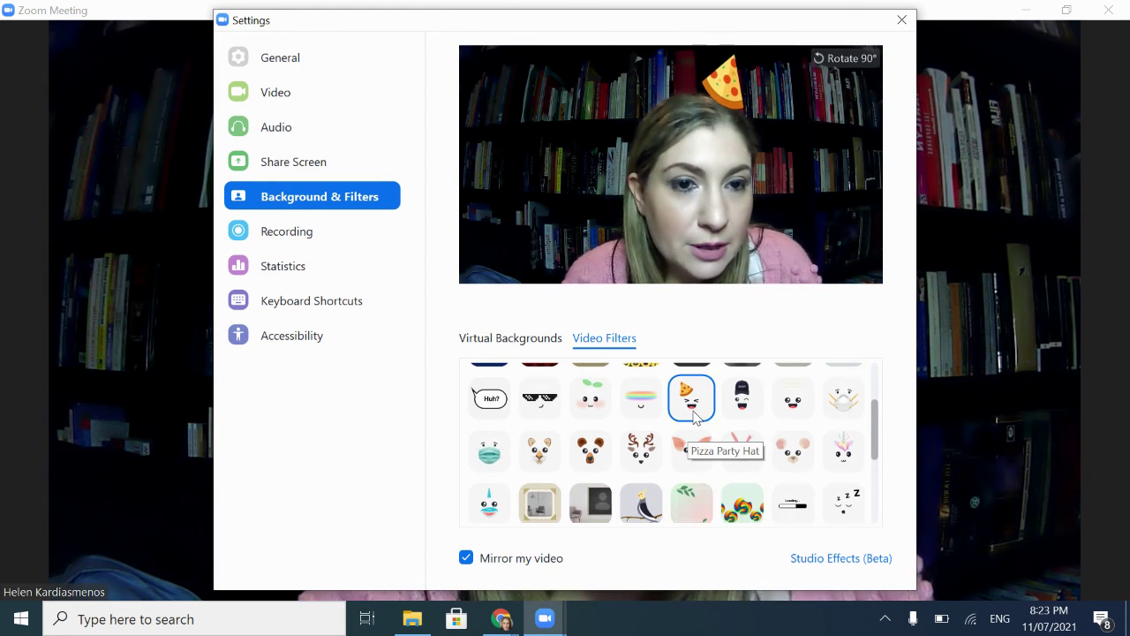
left_click(529, 475)
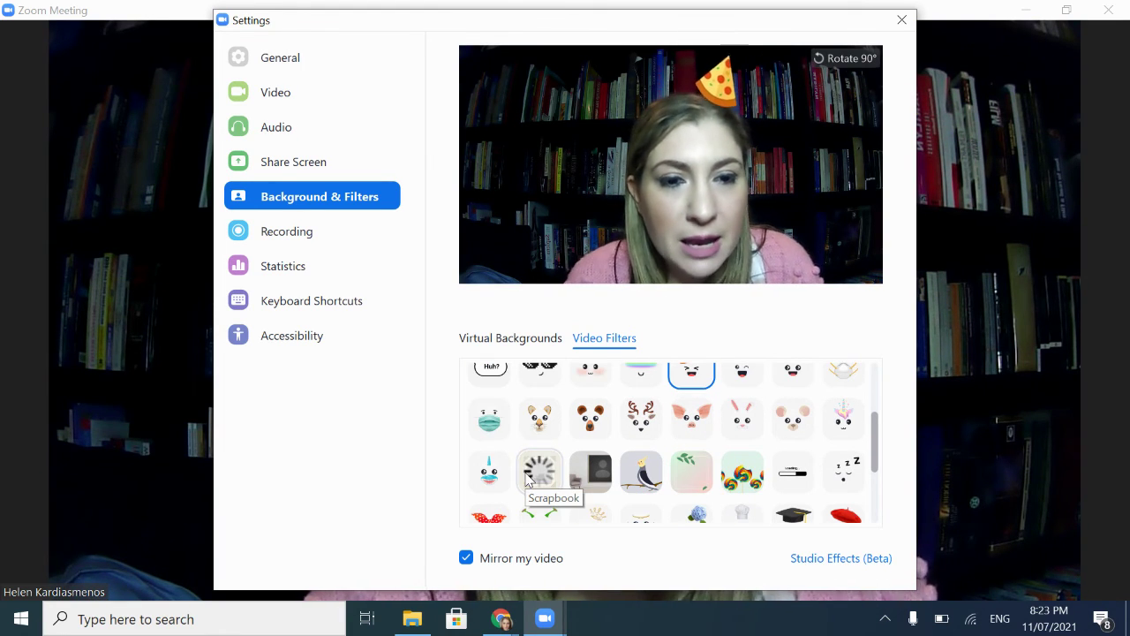
scroll(682, 441, "down", 1)
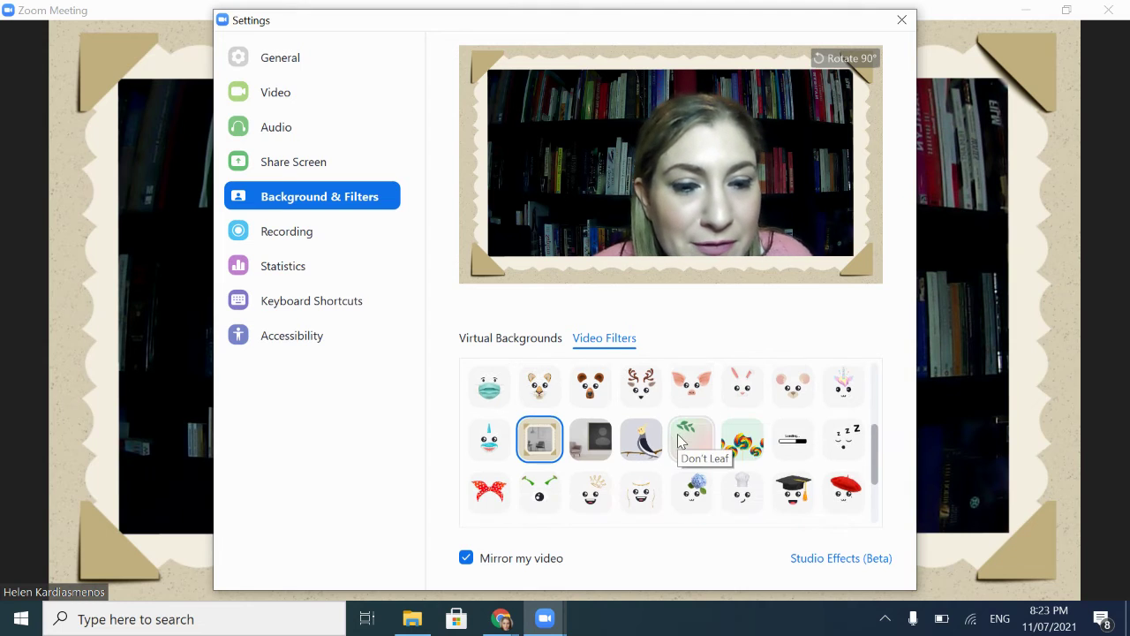
scroll(678, 442, "up", 5)
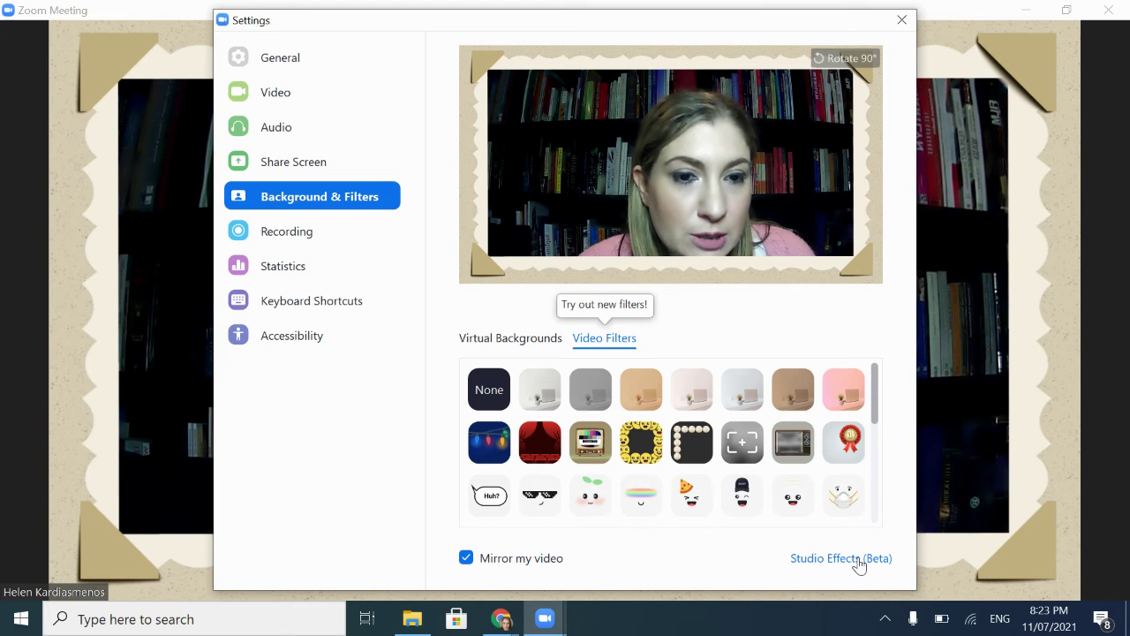
left_click(488, 392)
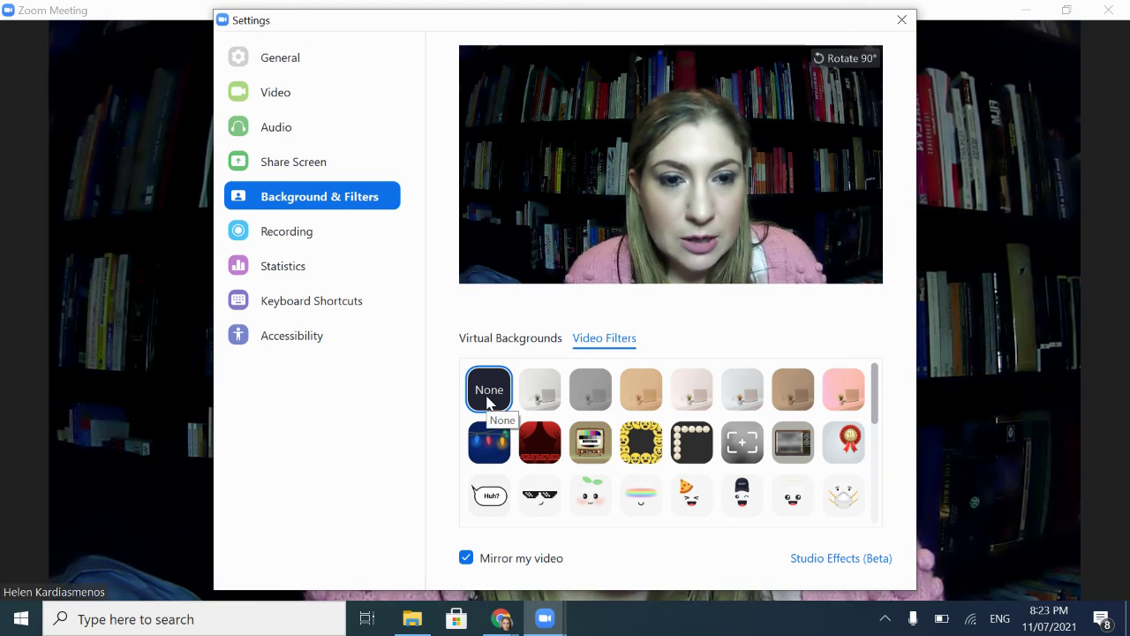
Step: Open Studio Effects, try the Blaze Royale and Podcaster facial hair styles, and return Mustache & Beard to None
left_click(835, 559)
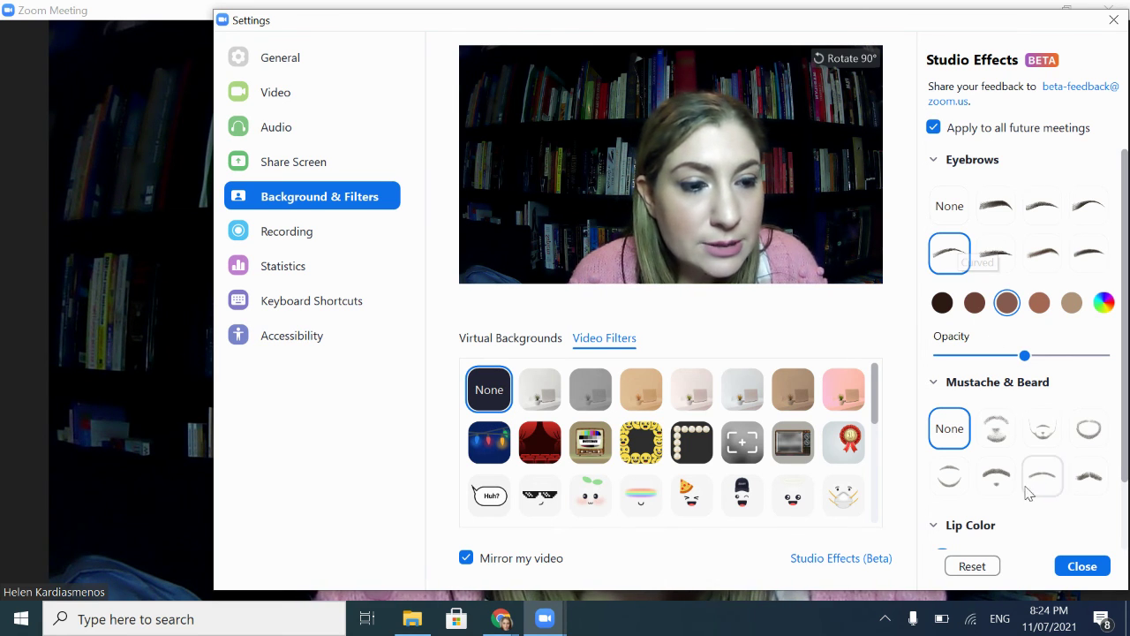
left_click(996, 437)
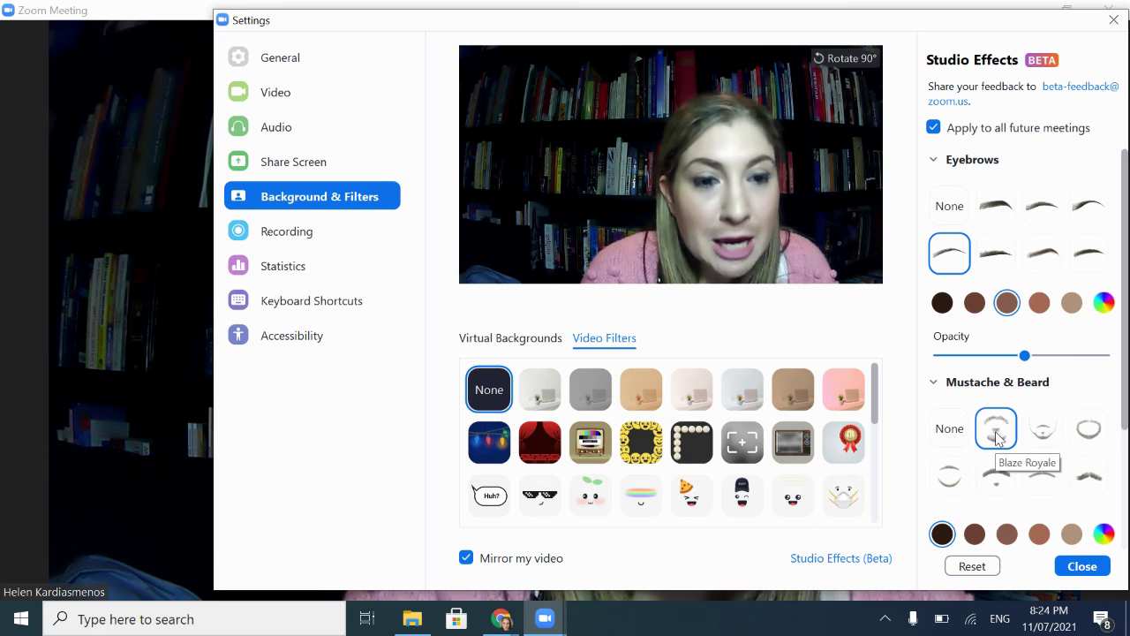
left_click(1040, 478)
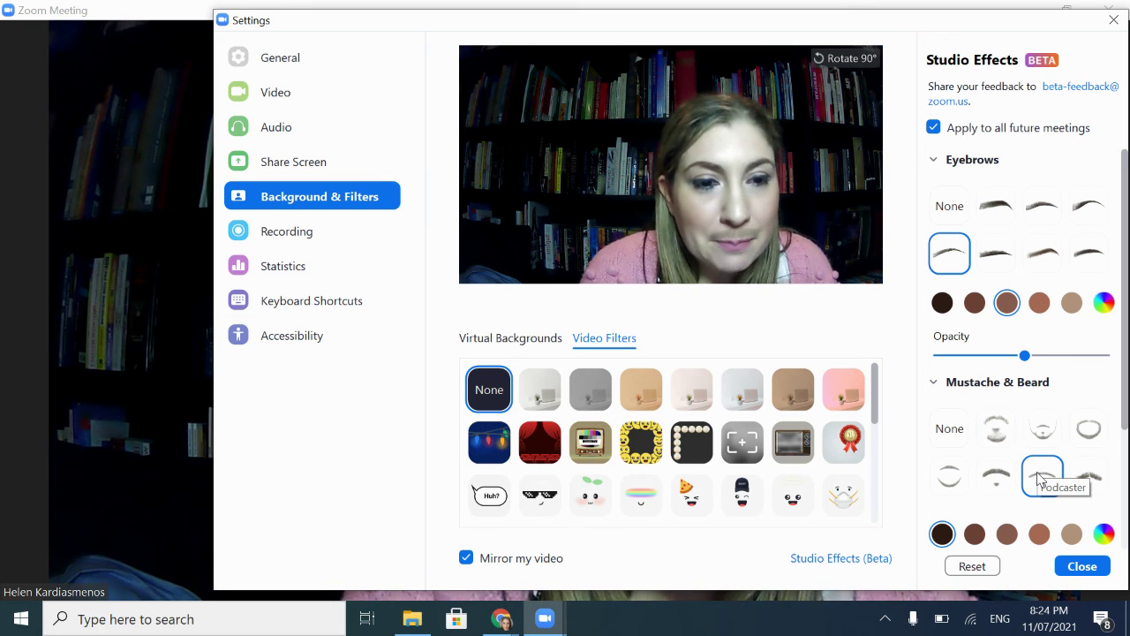
left_click(951, 430)
Step: Try the Ivory Pink lip color and switch to the bright pink shade
scroll(966, 479, "down", 1)
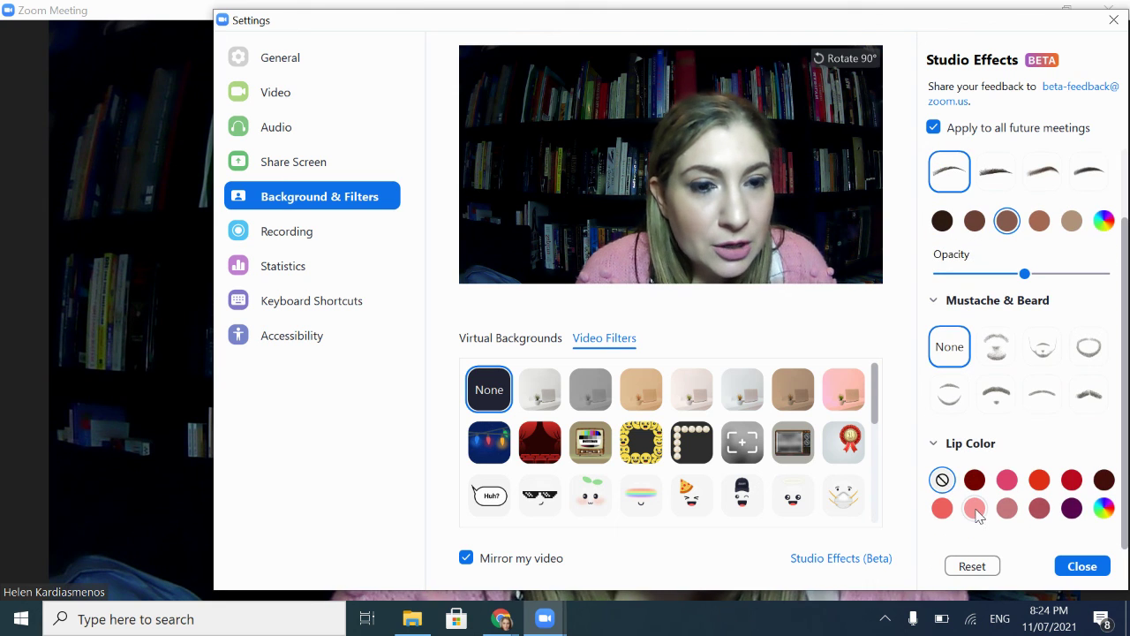
left_click(974, 510)
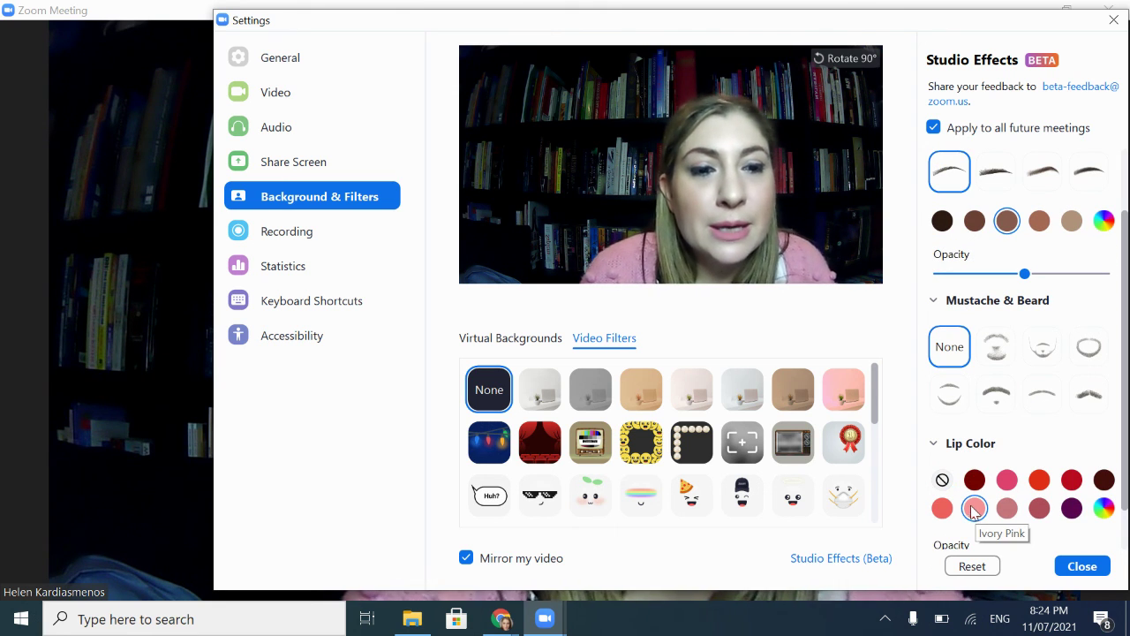
left_click(1007, 480)
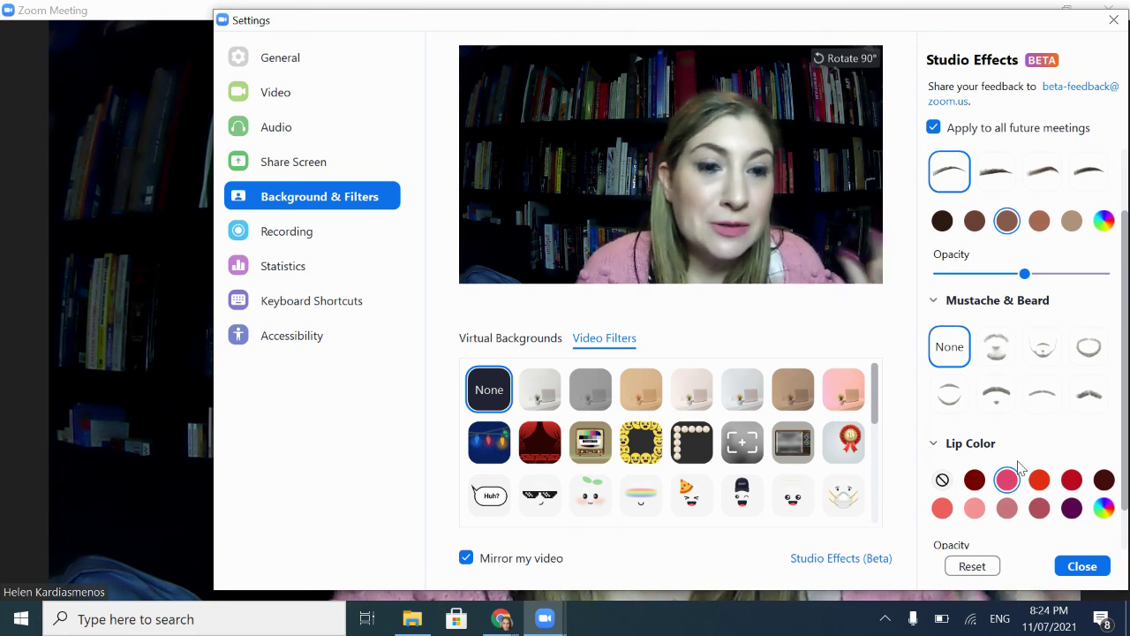